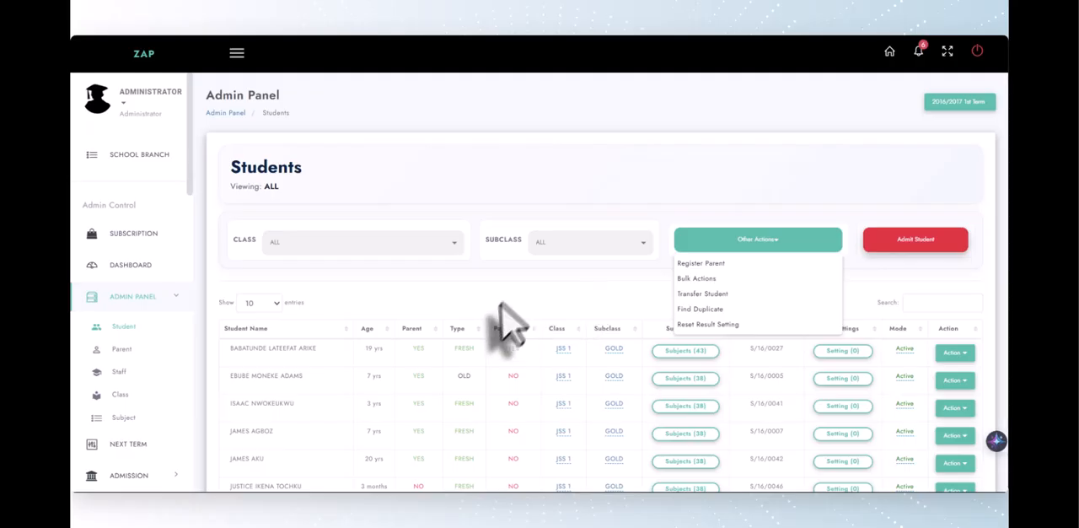
# Filter the student list by class JSS 1 and show the subclass options available for it
pyautogui.click(442, 284)
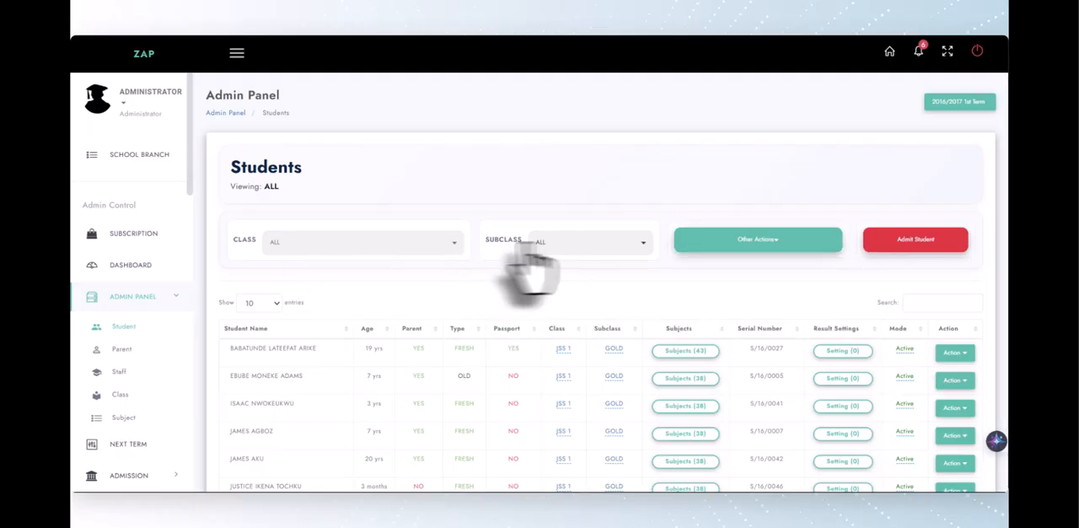
pyautogui.click(414, 246)
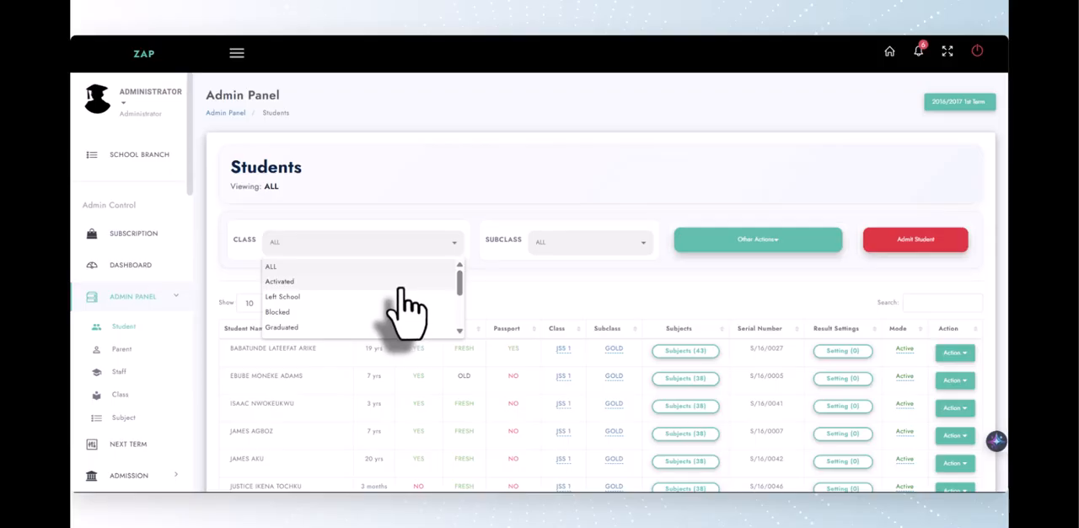
pyautogui.scroll(-3, 401, 303)
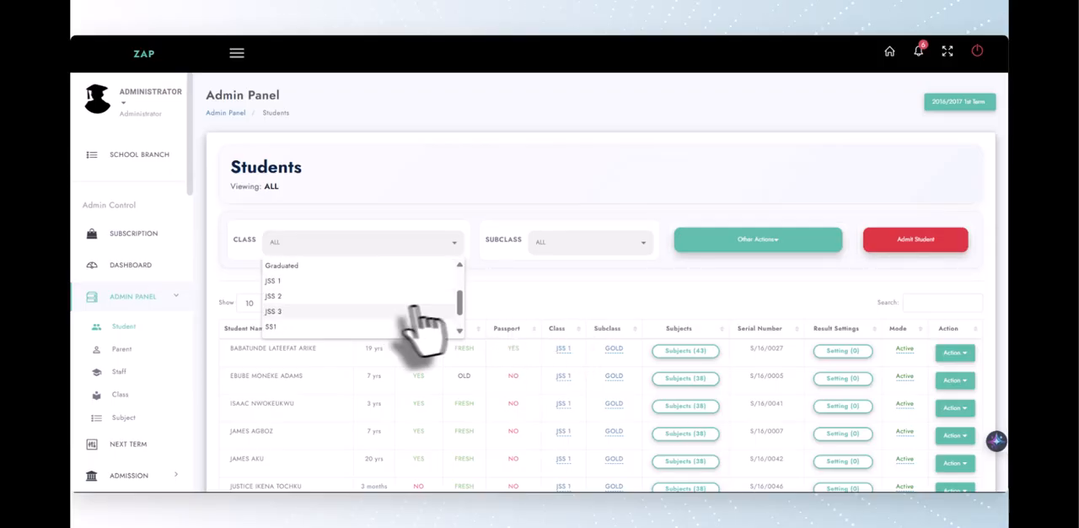
pyautogui.scroll(3, 396, 310)
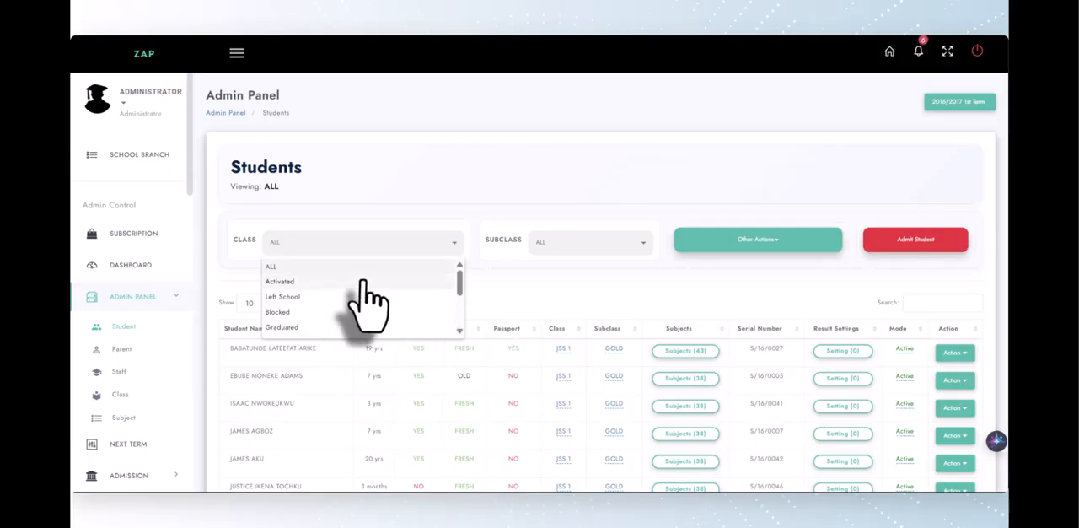
pyautogui.scroll(-5, 335, 333)
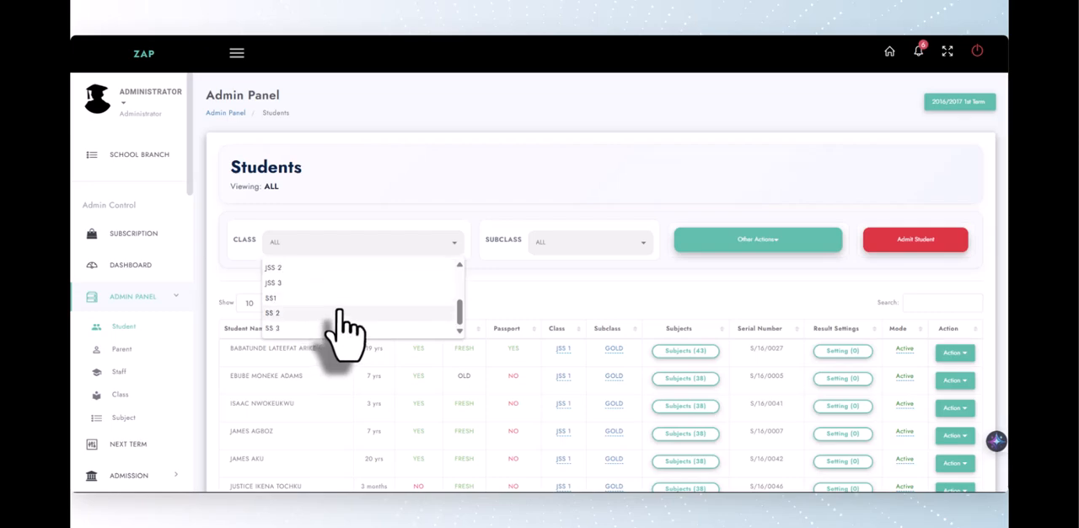
pyautogui.scroll(-2, 640, 261)
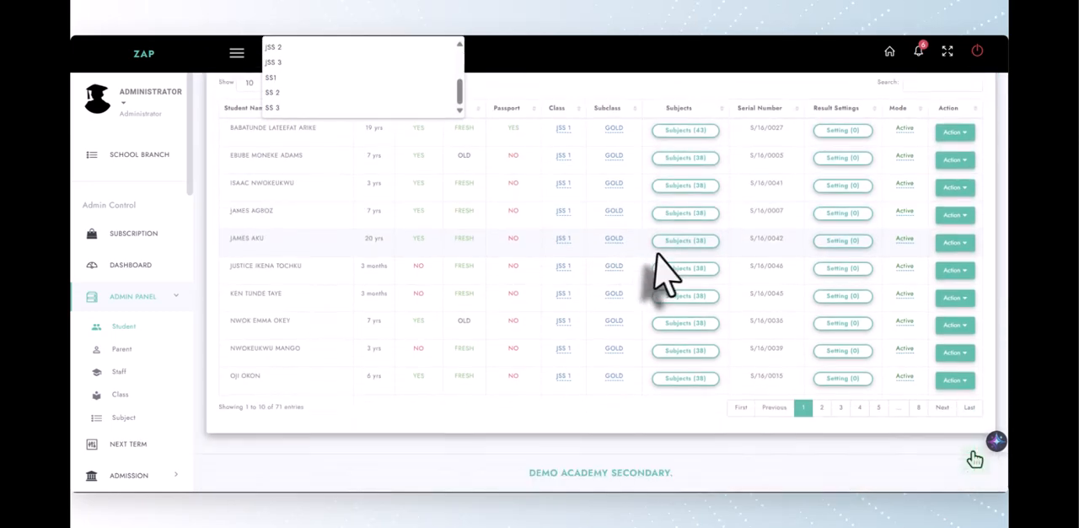
pyautogui.scroll(5, 683, 277)
pyautogui.scroll(3, 394, 320)
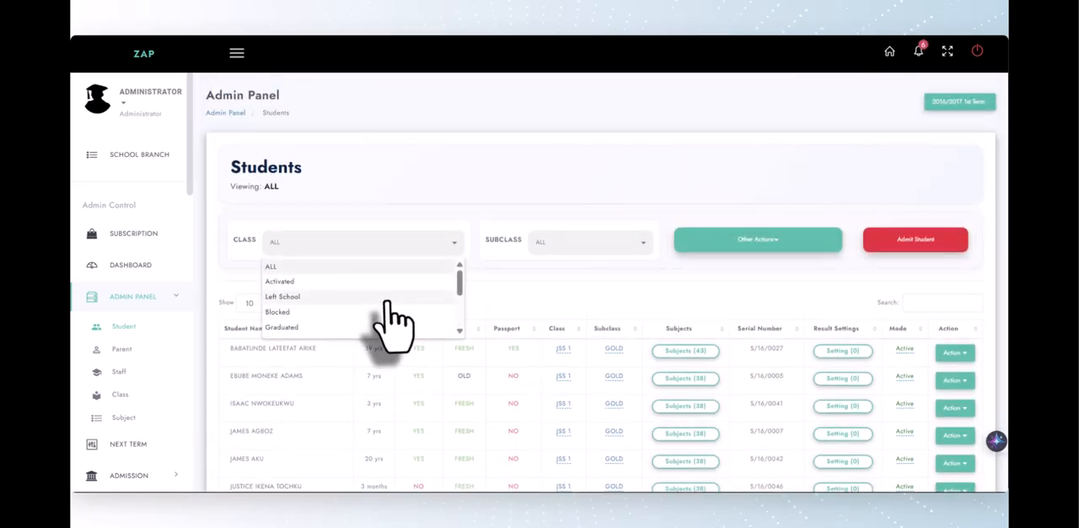
pyautogui.scroll(-2, 383, 320)
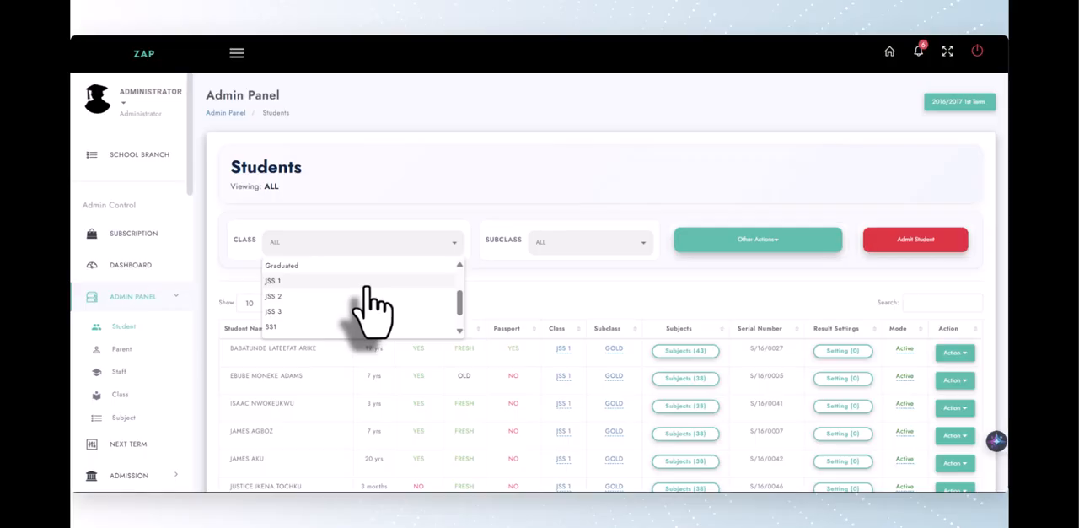
pyautogui.click(367, 283)
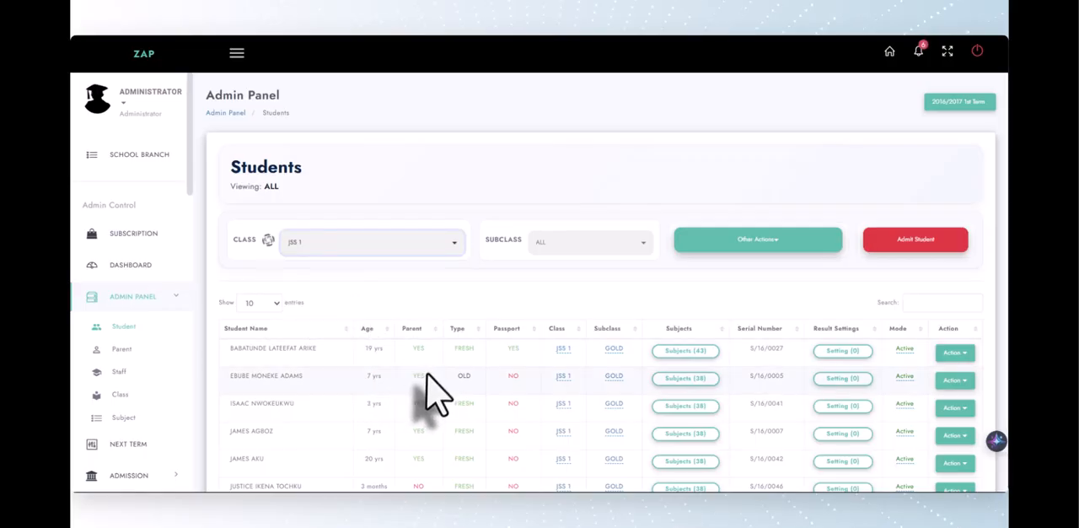
pyautogui.click(544, 246)
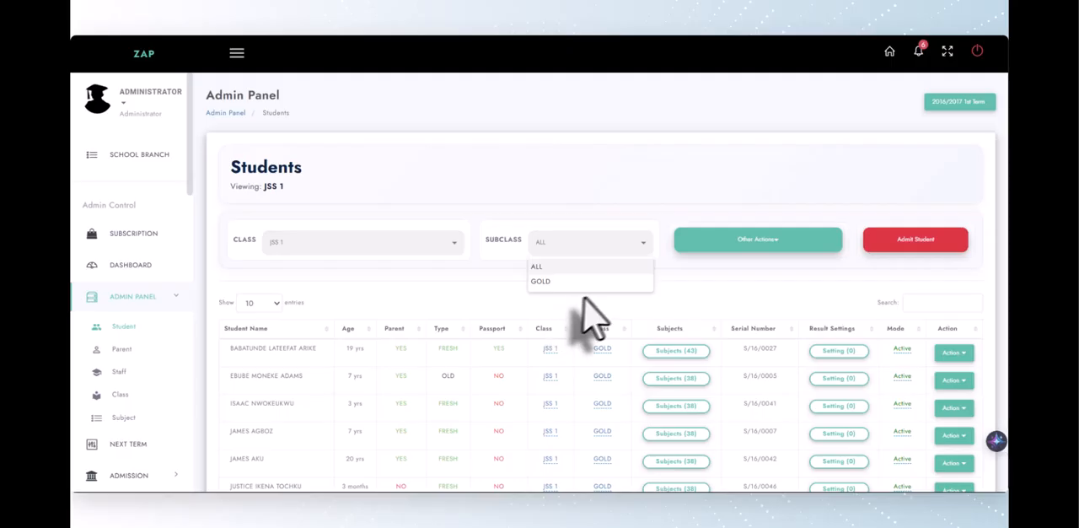
# Open the student Bulk Actions page, filter it by class JSS 2 and show the subclass options
pyautogui.click(740, 246)
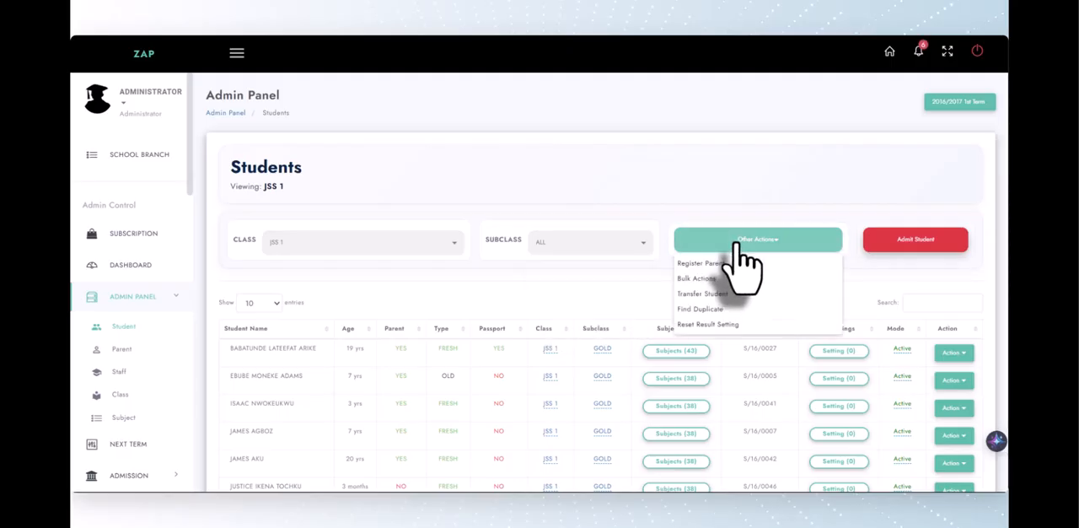
pyautogui.click(685, 283)
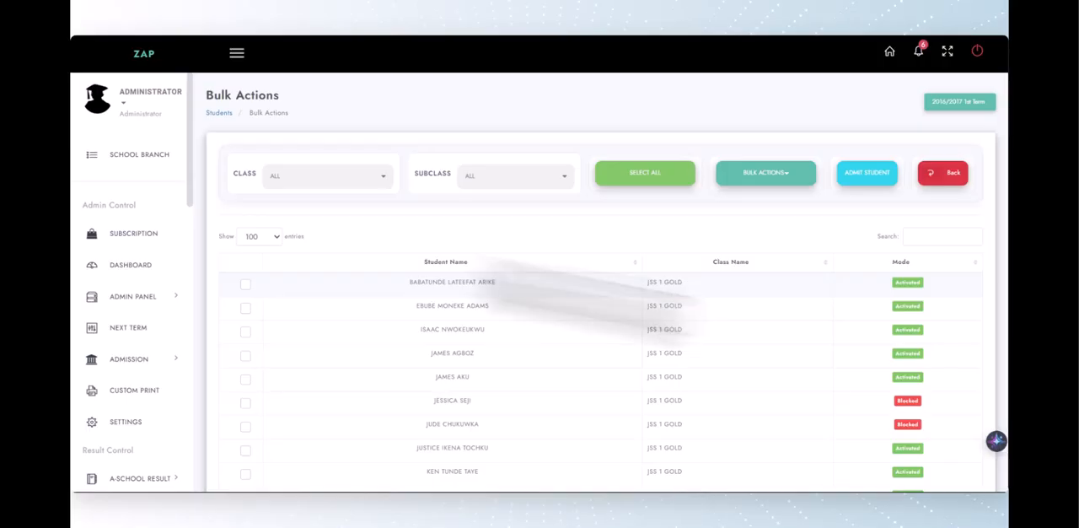
pyautogui.click(350, 178)
pyautogui.click(341, 231)
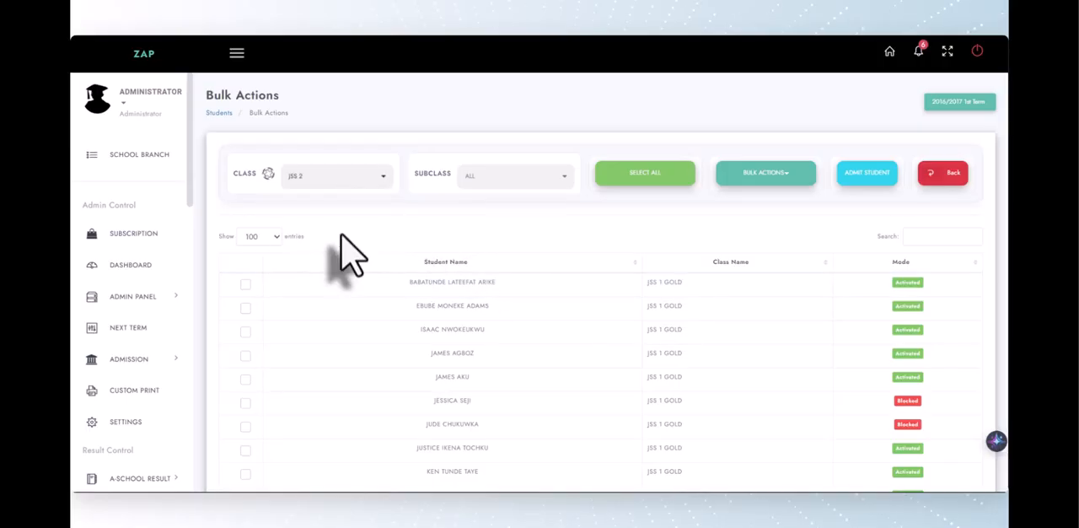
pyautogui.click(528, 176)
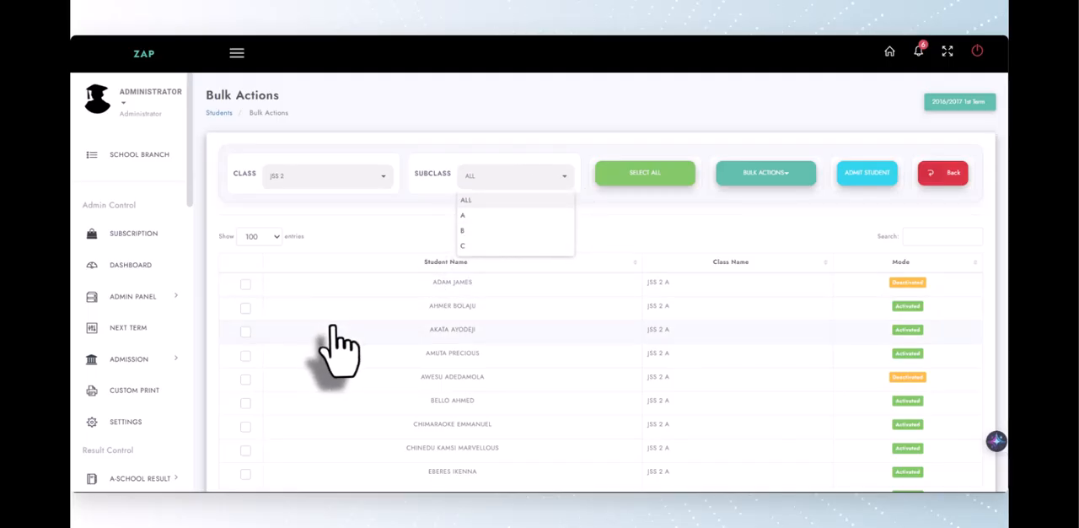
# Select the third, ninth, tenth and twelfth students in the JSS 2 list
pyautogui.click(245, 329)
pyautogui.scroll(-2, 253, 371)
pyautogui.click(245, 350)
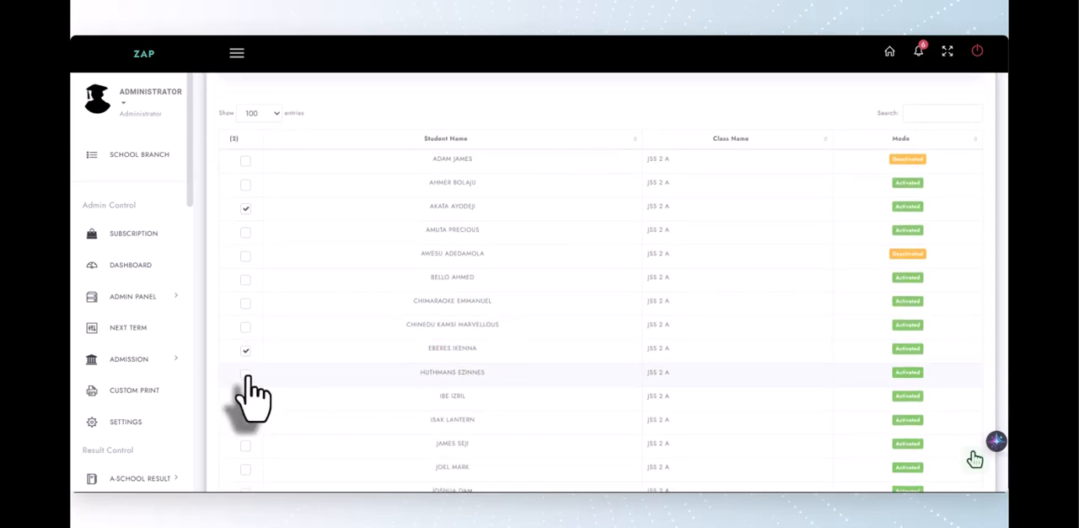
pyautogui.click(245, 372)
pyautogui.click(246, 422)
pyautogui.scroll(2, 373, 313)
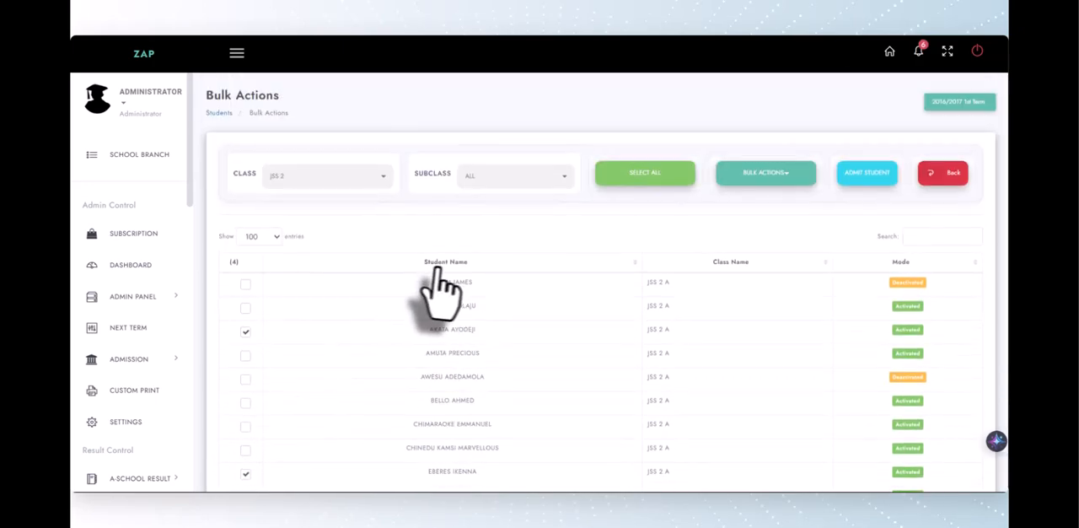
# Change the subclass of the selected students to B and confirm the bulk change
pyautogui.click(763, 179)
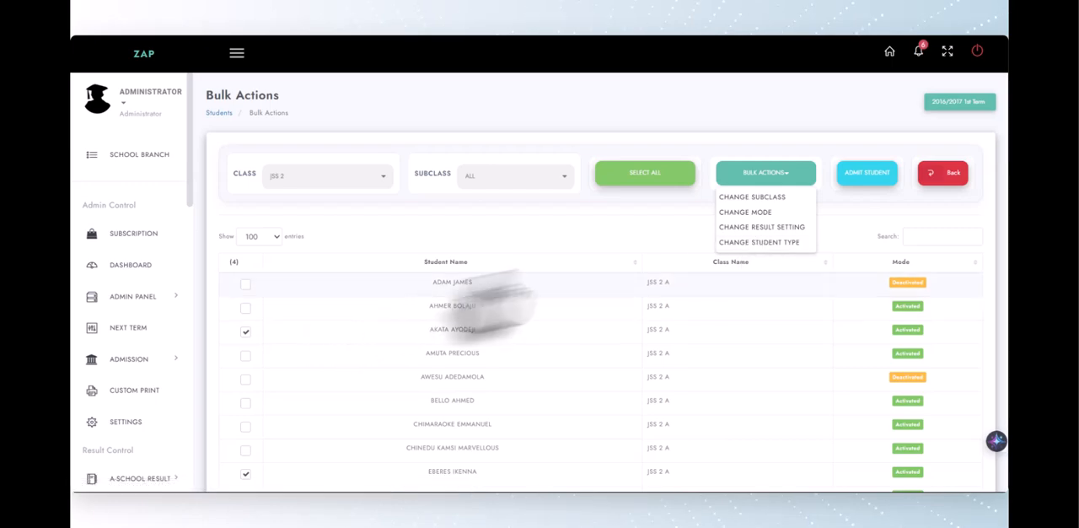
pyautogui.click(755, 198)
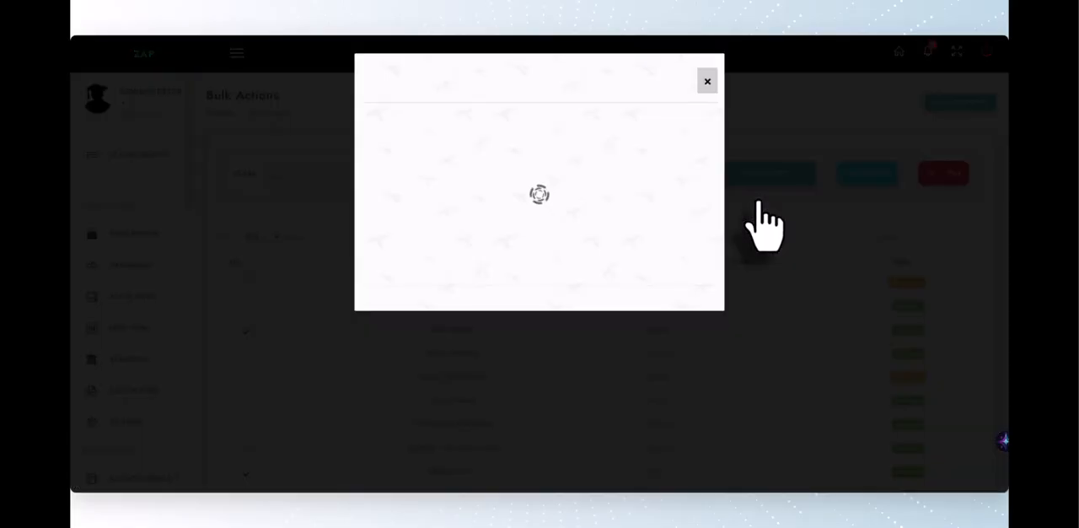
pyautogui.click(570, 135)
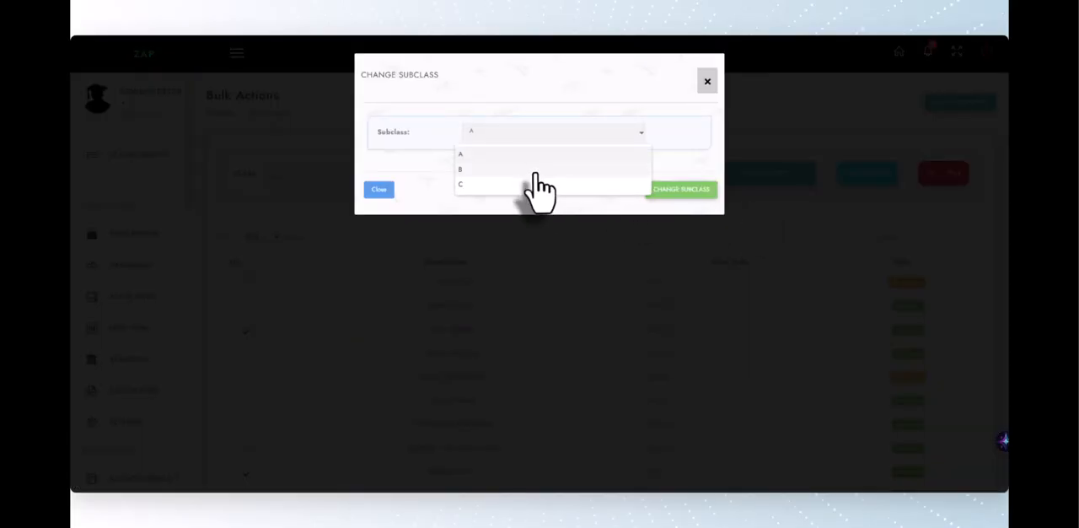
pyautogui.click(531, 172)
pyautogui.click(657, 191)
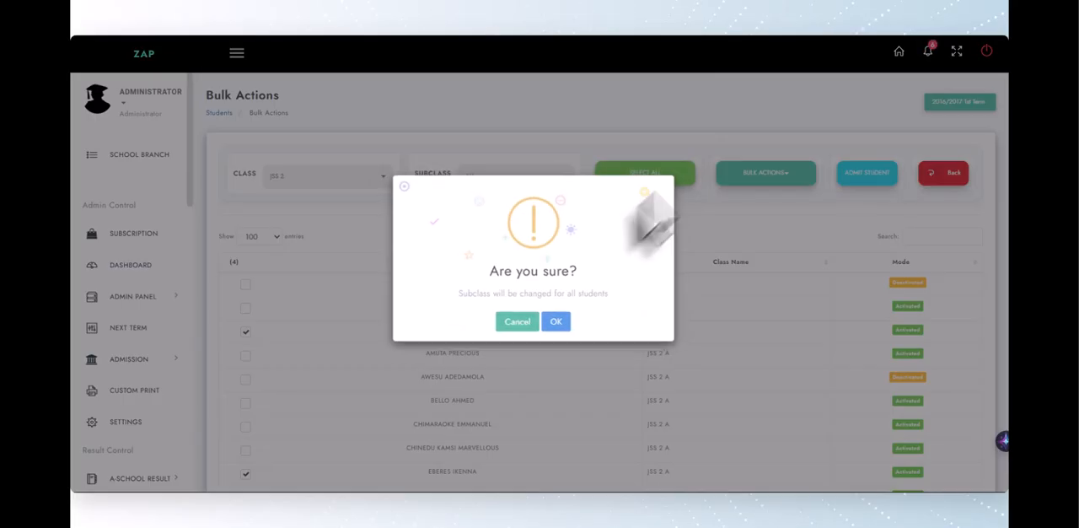
pyautogui.click(553, 325)
pyautogui.click(532, 325)
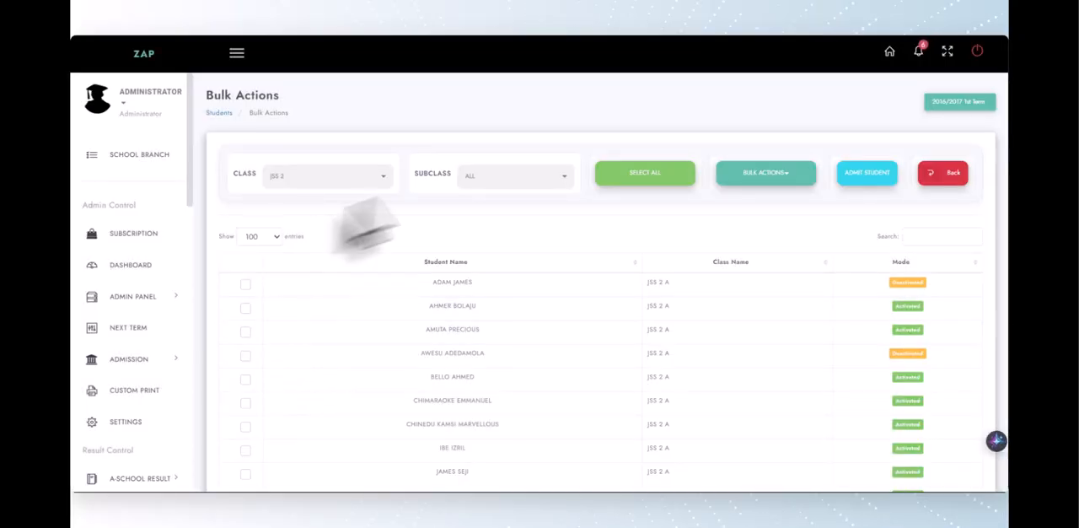
pyautogui.click(639, 175)
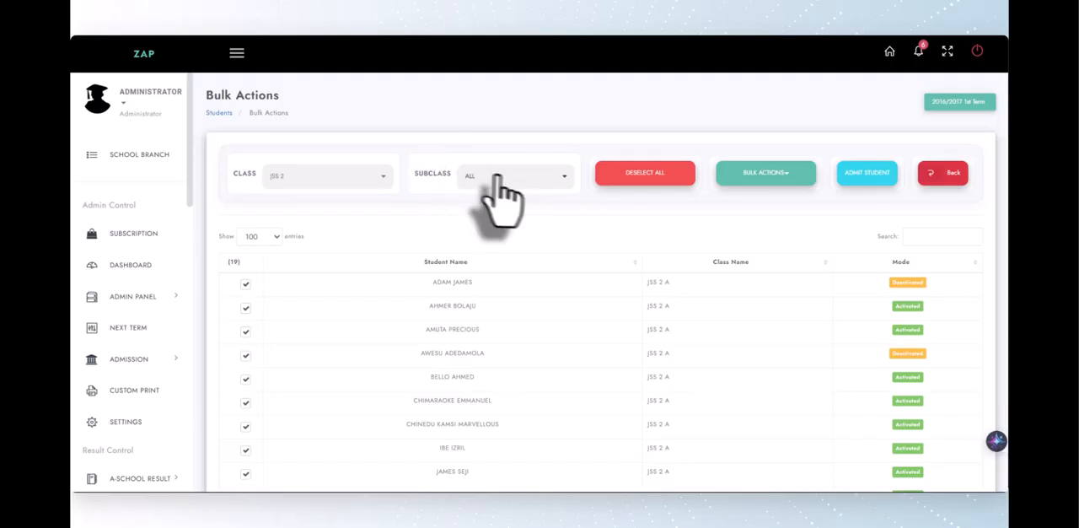
pyautogui.click(614, 178)
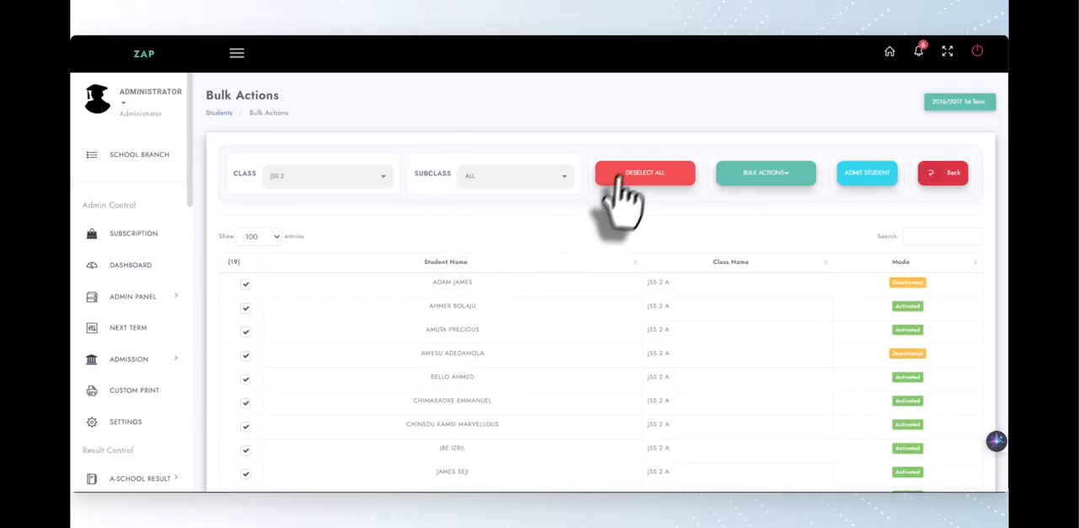
pyautogui.click(614, 177)
# Filter the JSS 2 students by subclass A and select all of them
pyautogui.click(553, 179)
pyautogui.click(504, 216)
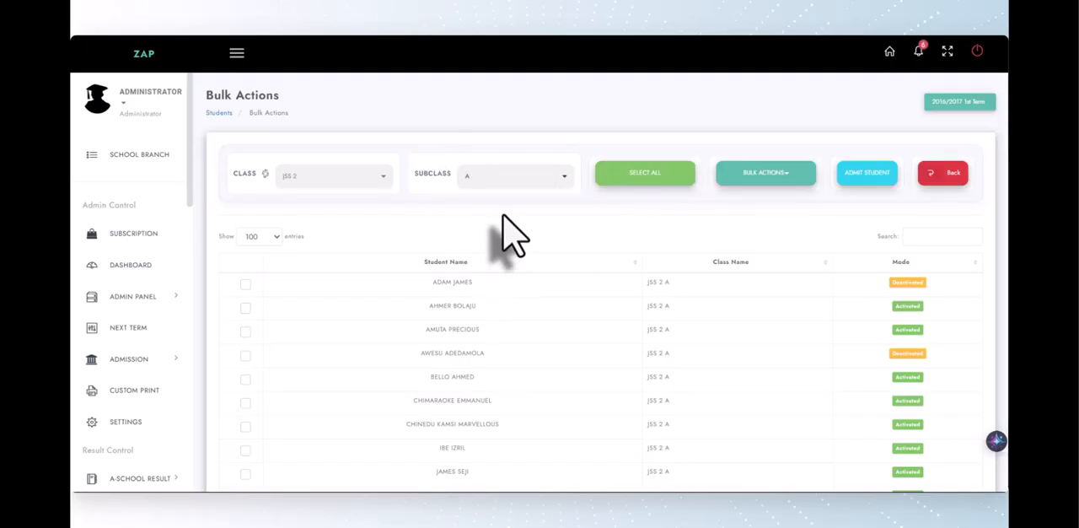
pyautogui.click(628, 177)
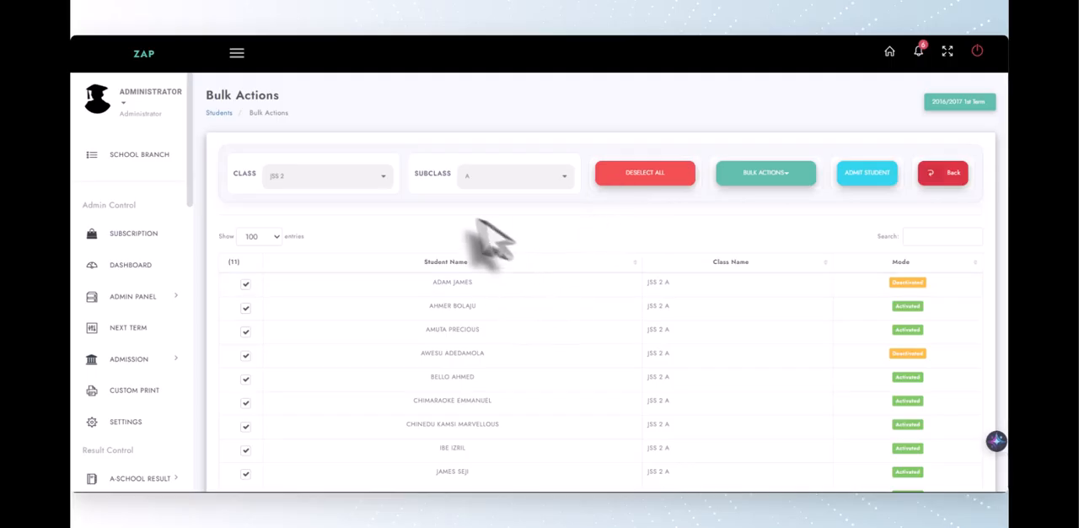
# Examine the mode choices and other bulk actions offered for the selected students, without applying any change
pyautogui.click(748, 177)
pyautogui.click(750, 214)
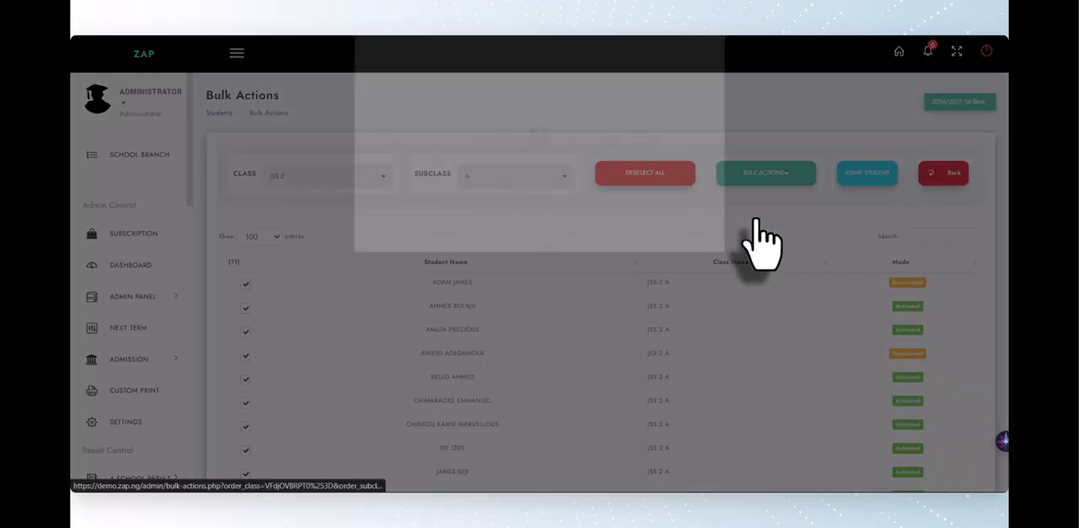
pyautogui.click(562, 135)
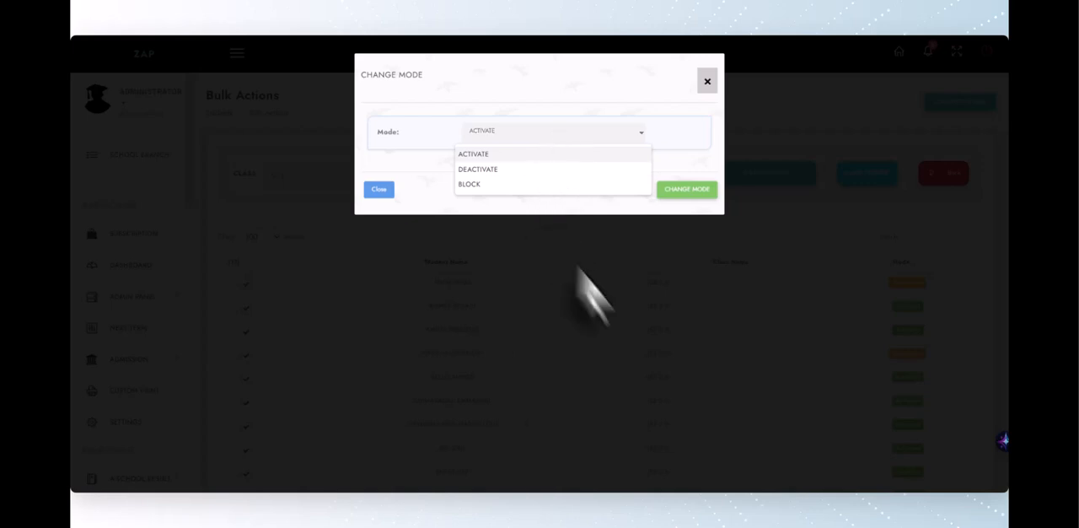
pyautogui.click(706, 353)
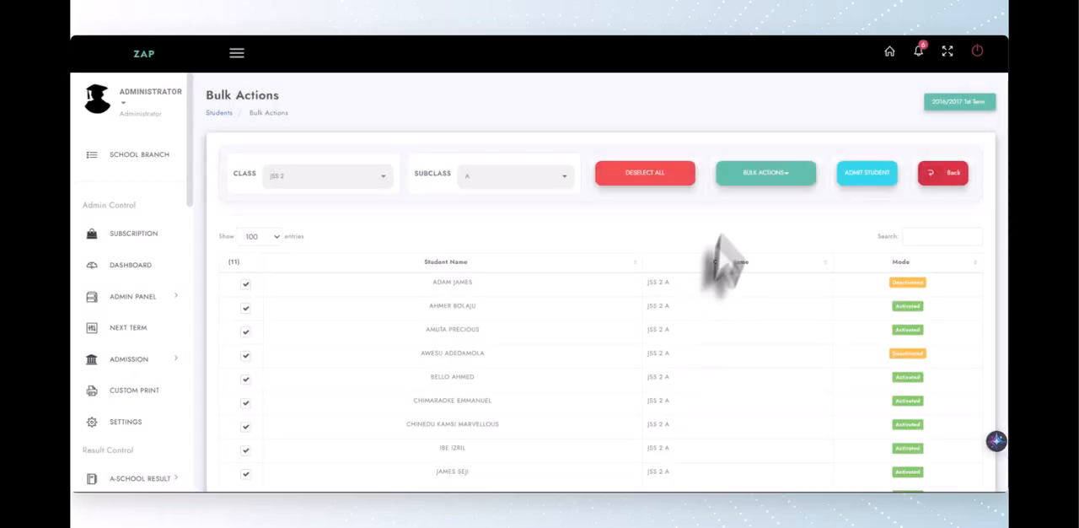
pyautogui.click(754, 187)
pyautogui.click(745, 215)
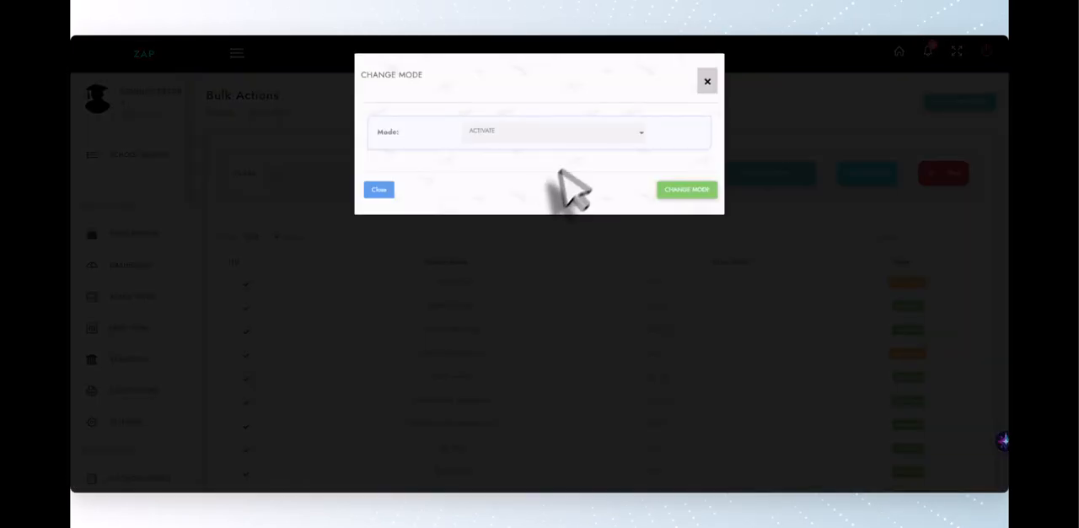
pyautogui.click(542, 137)
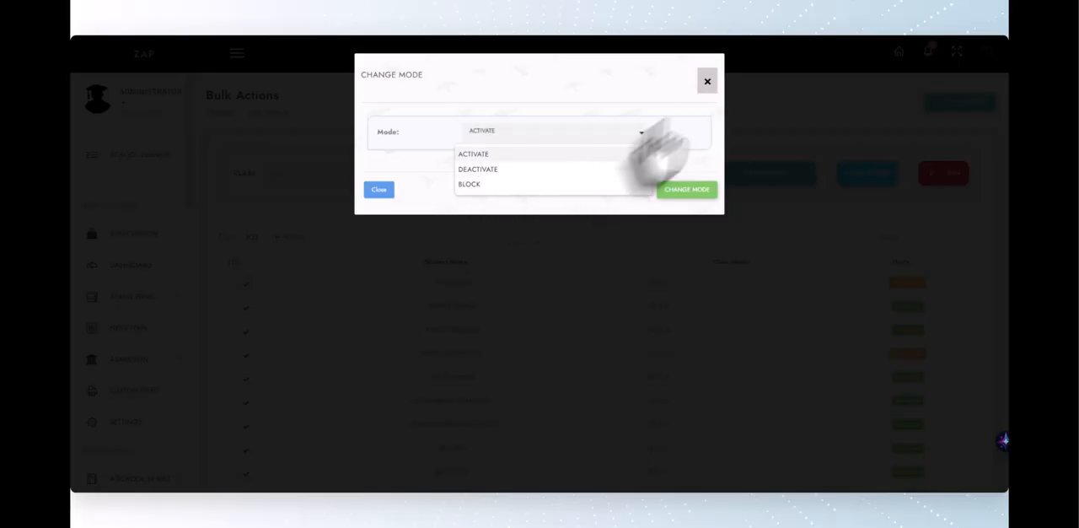
pyautogui.click(706, 82)
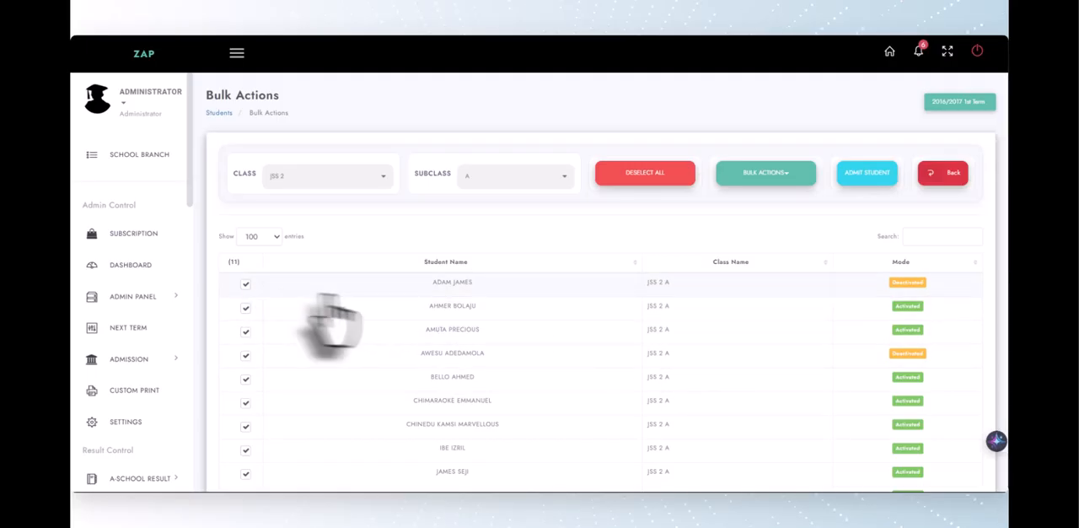
pyautogui.click(759, 176)
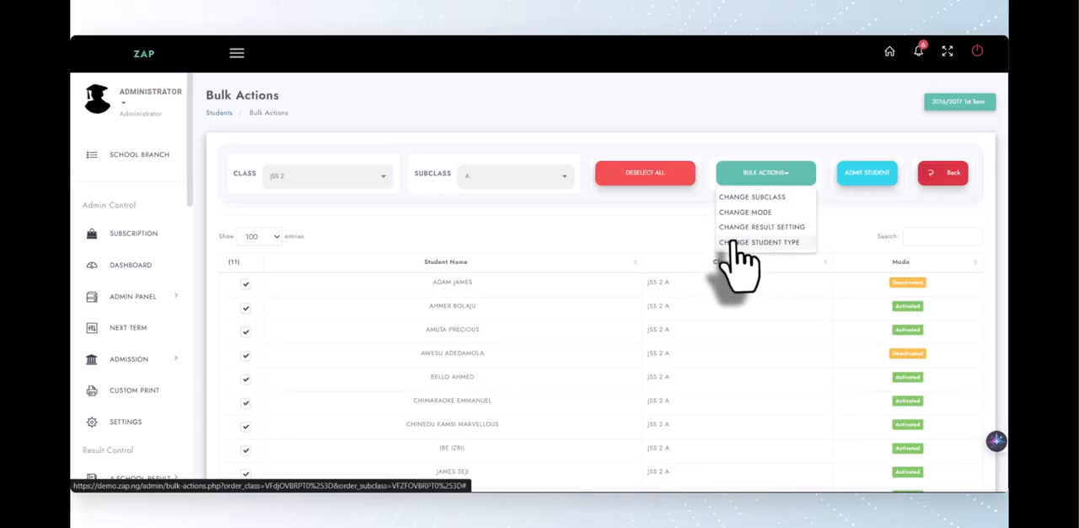
# Return to the student list and open the Transfer Student page
pyautogui.click(925, 180)
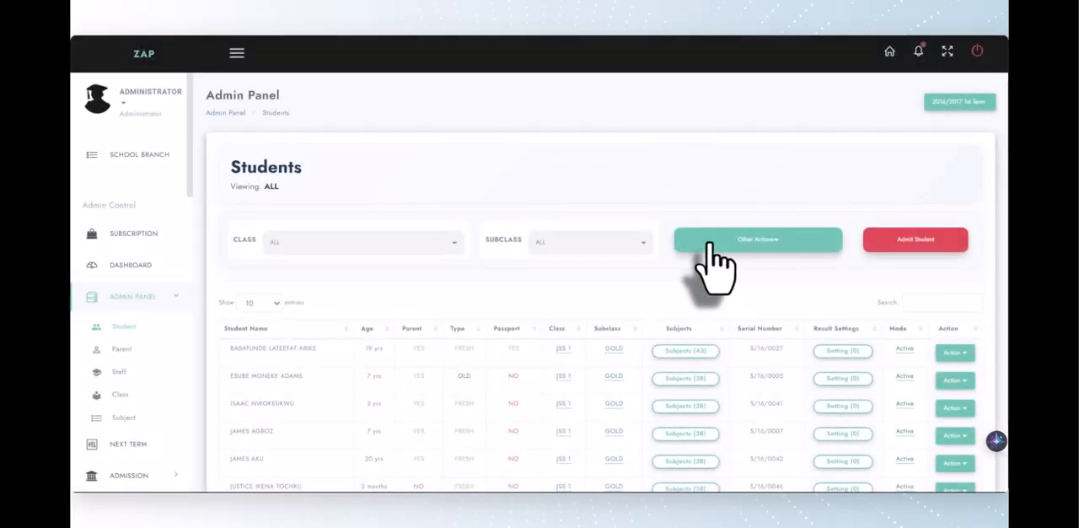
pyautogui.click(709, 244)
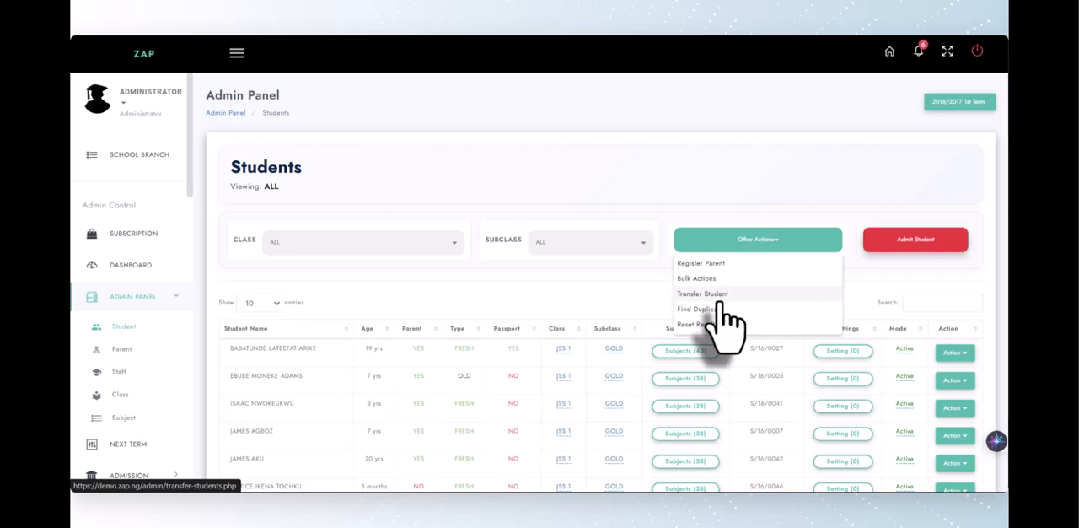
pyautogui.click(719, 299)
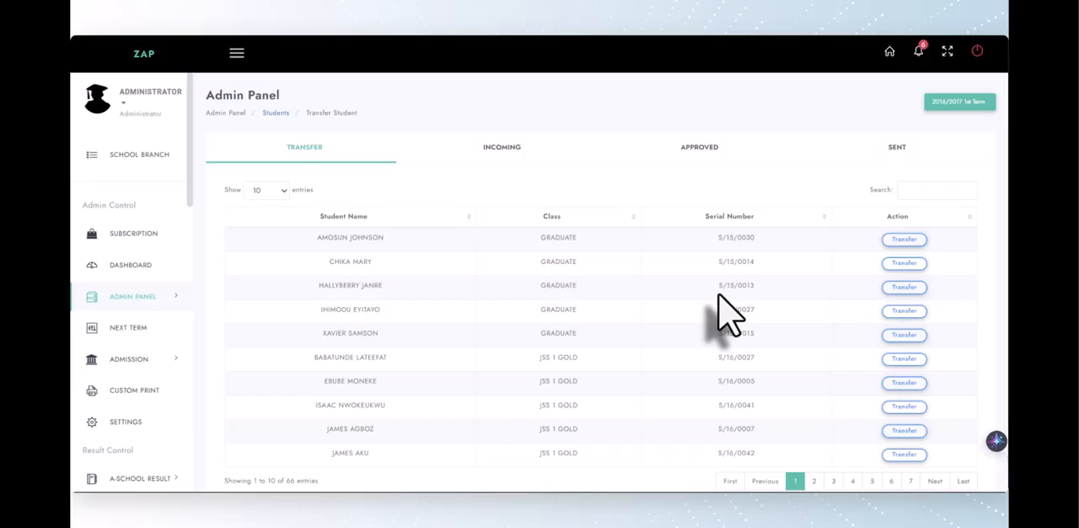
# Look through the incoming, approved and sent transfer lists and return to the list of students available for transfer
pyautogui.click(503, 152)
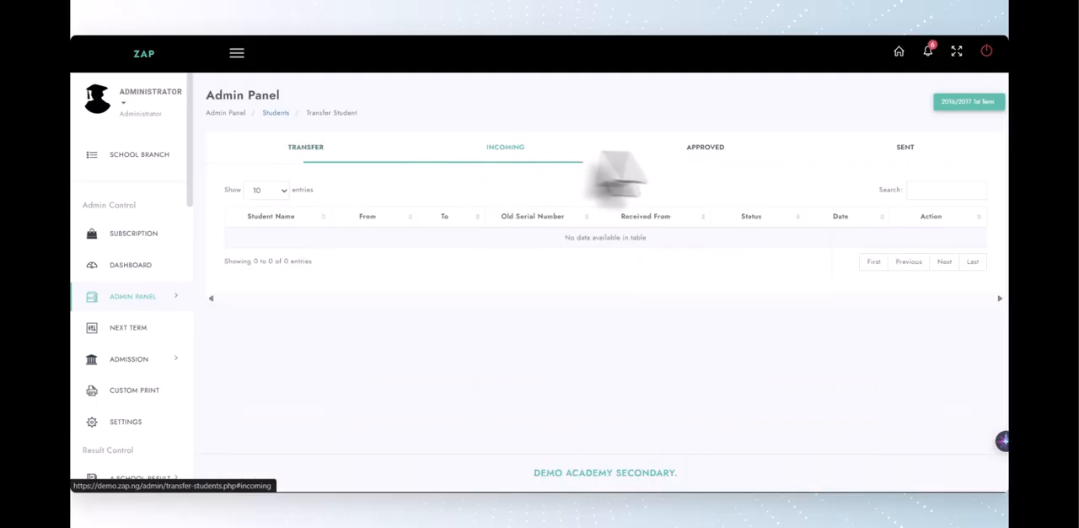
pyautogui.click(700, 153)
pyautogui.click(889, 156)
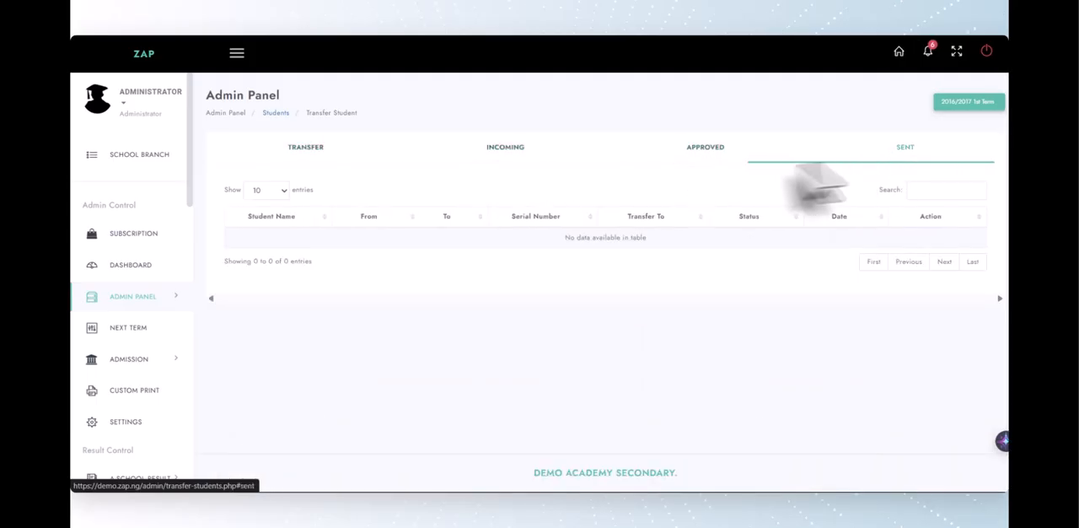
pyautogui.click(708, 159)
pyautogui.click(505, 159)
pyautogui.click(341, 150)
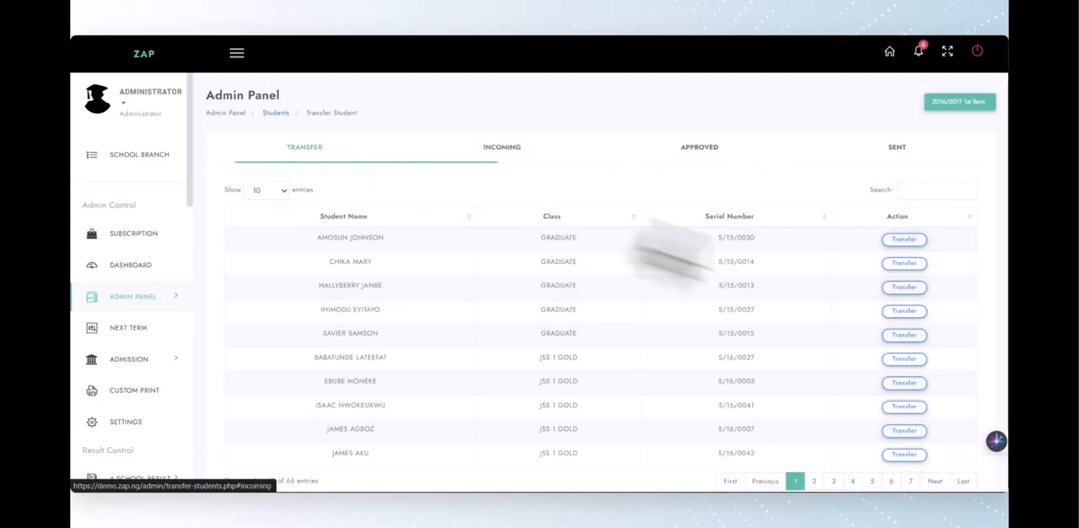
pyautogui.scroll(-1, 619, 286)
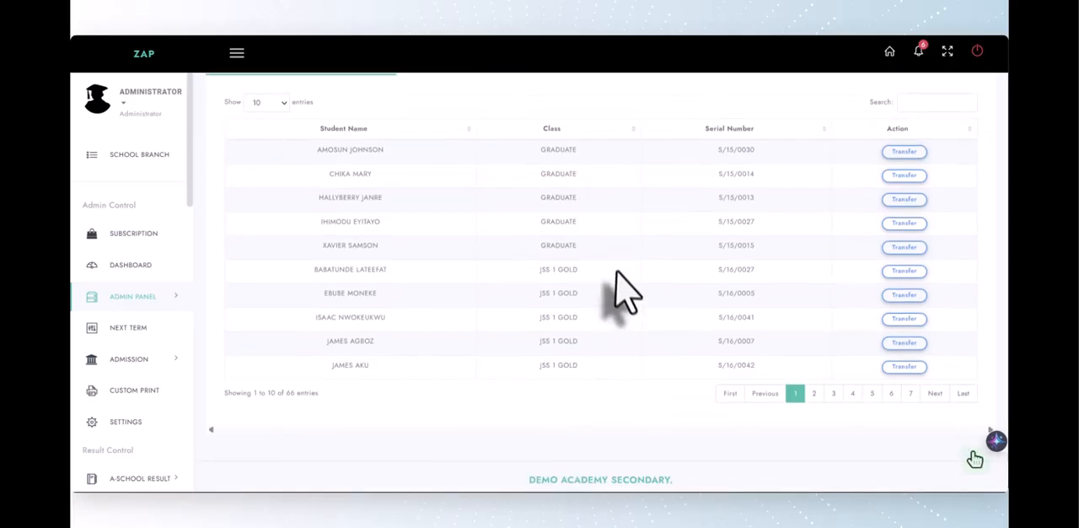
pyautogui.scroll(1, 624, 295)
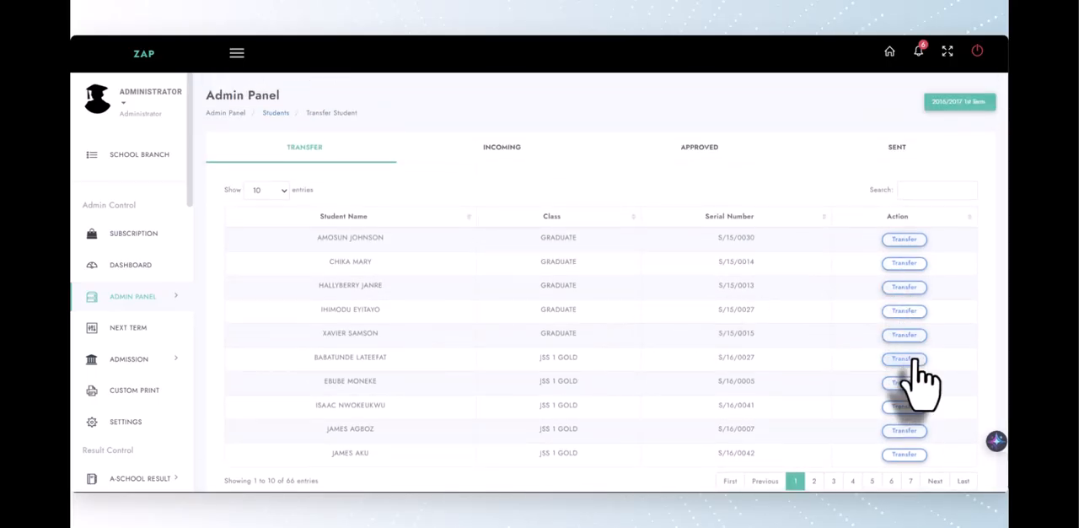
# Open the transfer form for the first JSS 1 GOLD student, inspect its branch and class choices, and close it without initiating a transfer
pyautogui.click(915, 359)
pyautogui.click(578, 131)
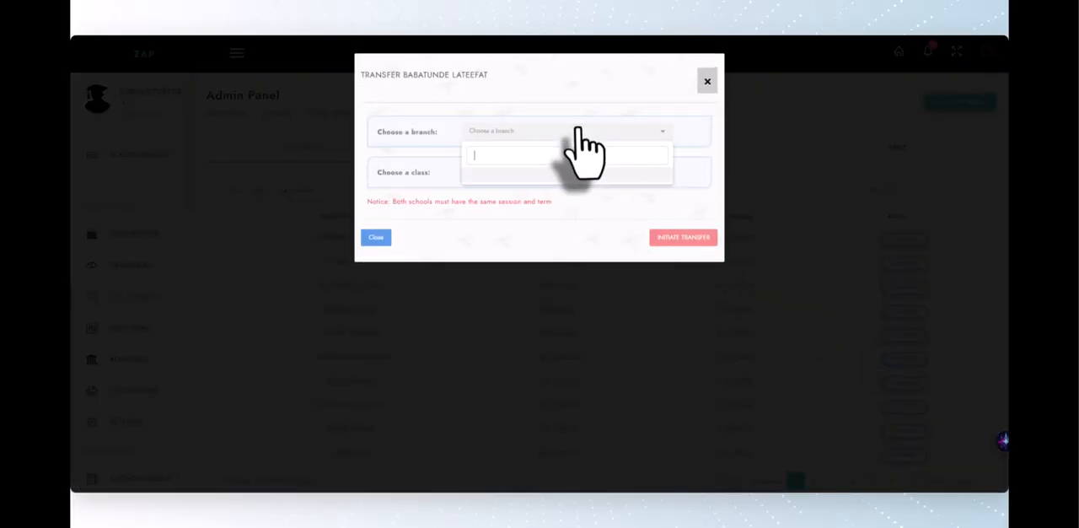
pyautogui.click(552, 177)
pyautogui.click(498, 175)
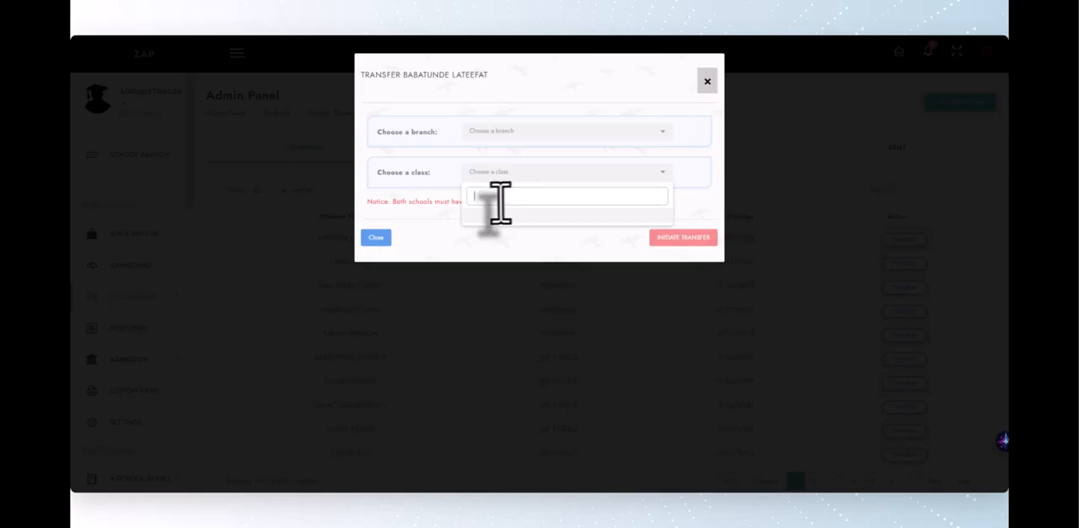
pyautogui.click(515, 219)
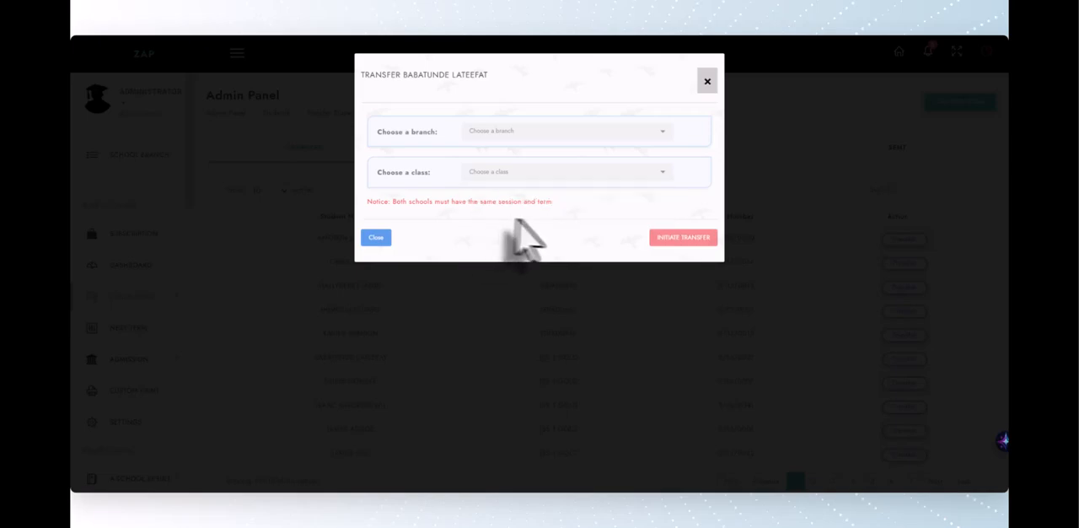
pyautogui.click(707, 93)
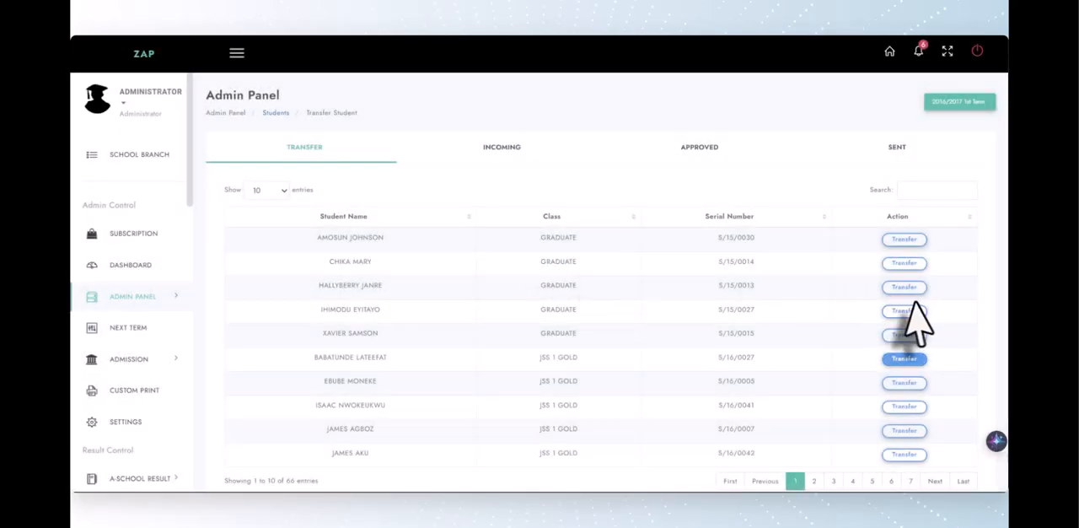
# Review the incoming, approved and sent transfer records once more, one after another
pyautogui.click(507, 154)
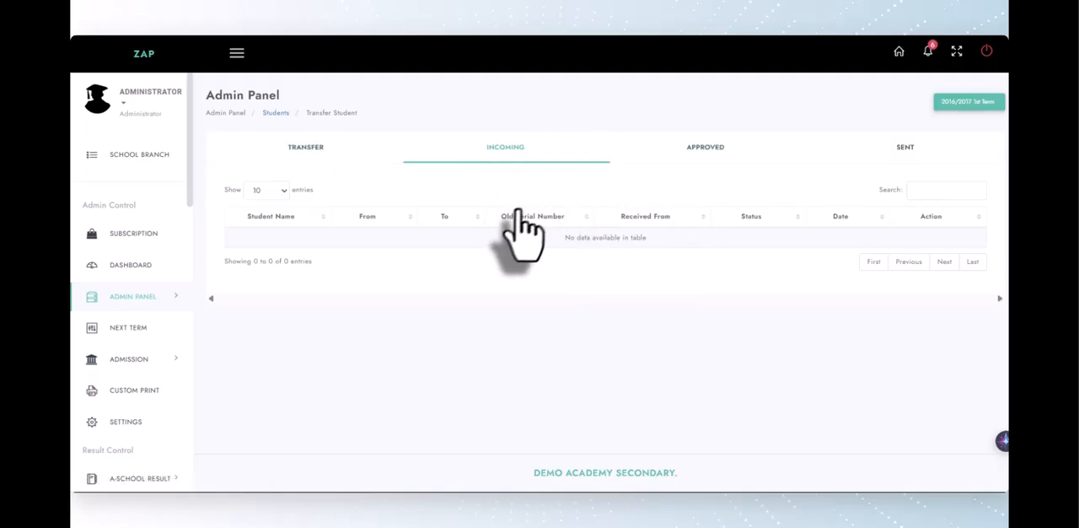
pyautogui.click(719, 153)
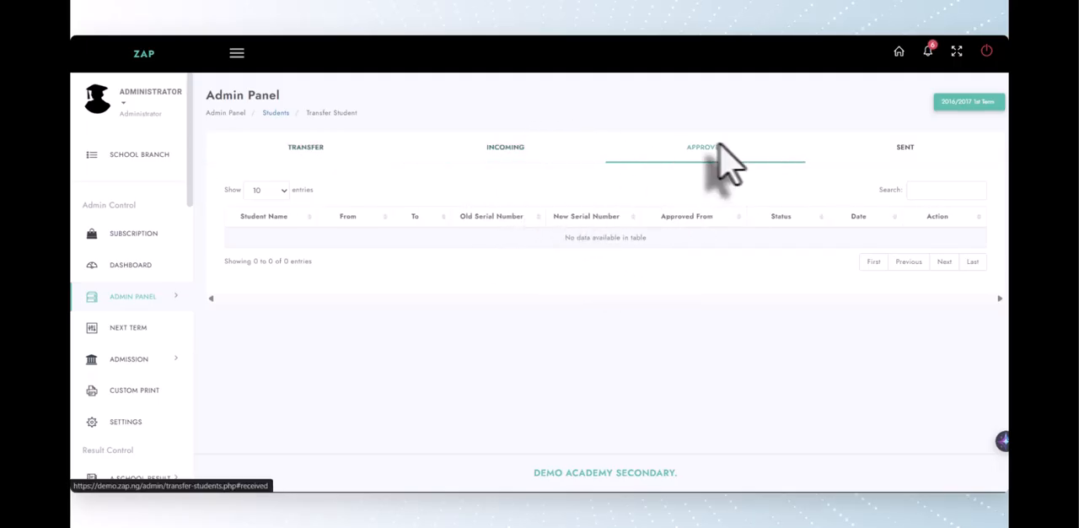
pyautogui.click(910, 148)
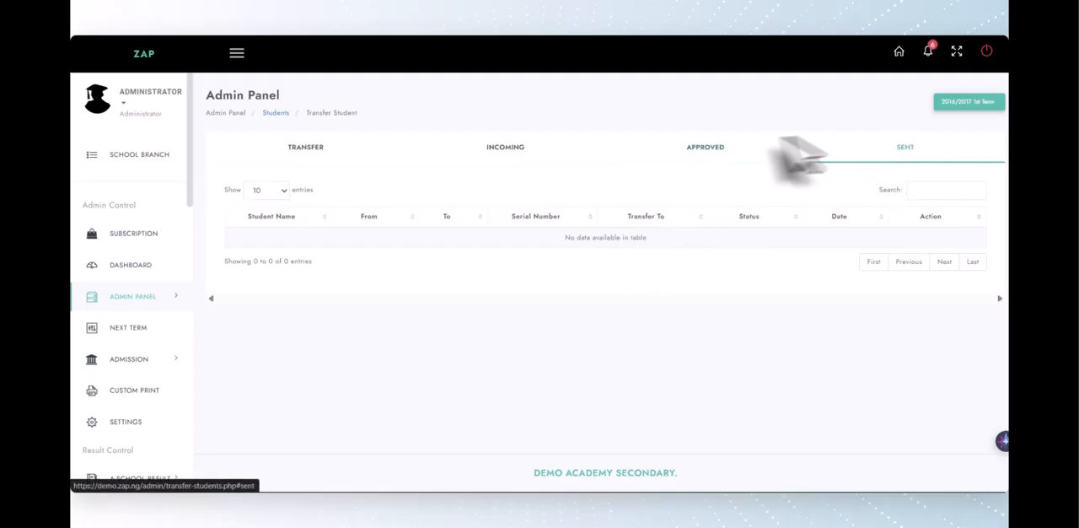
# Return to the student list, check all students for suggested duplicates and close the duplicates window
pyautogui.click(275, 113)
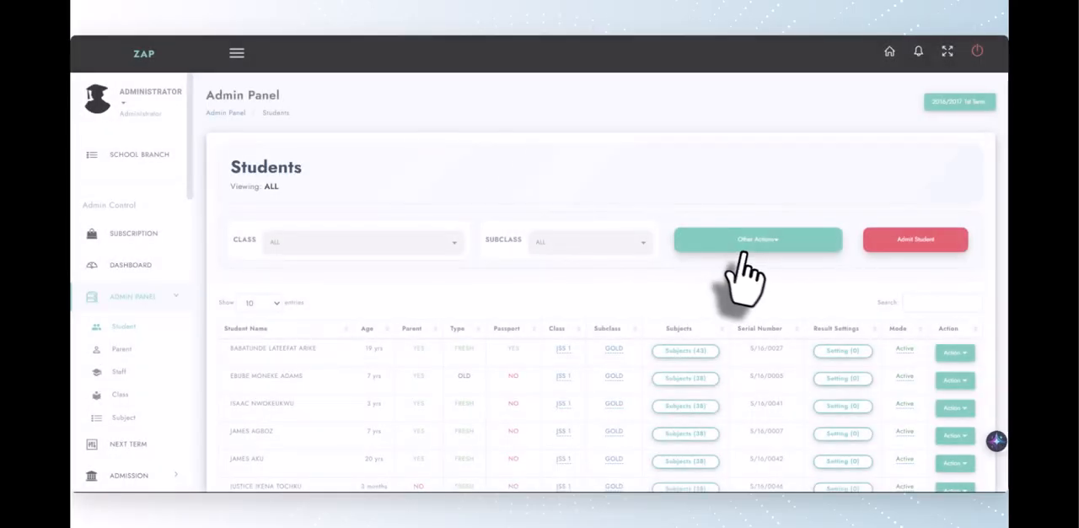
pyautogui.click(744, 246)
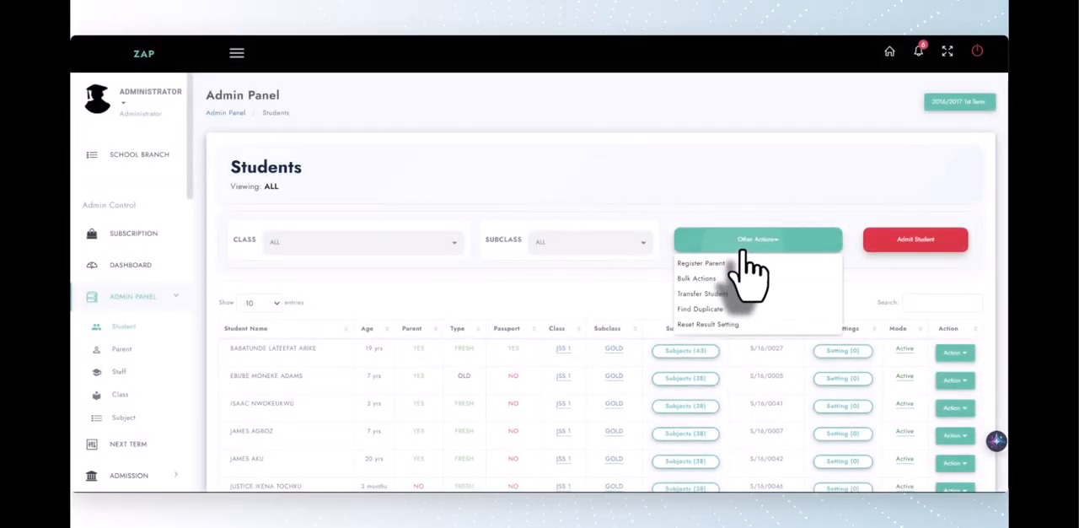
pyautogui.click(713, 309)
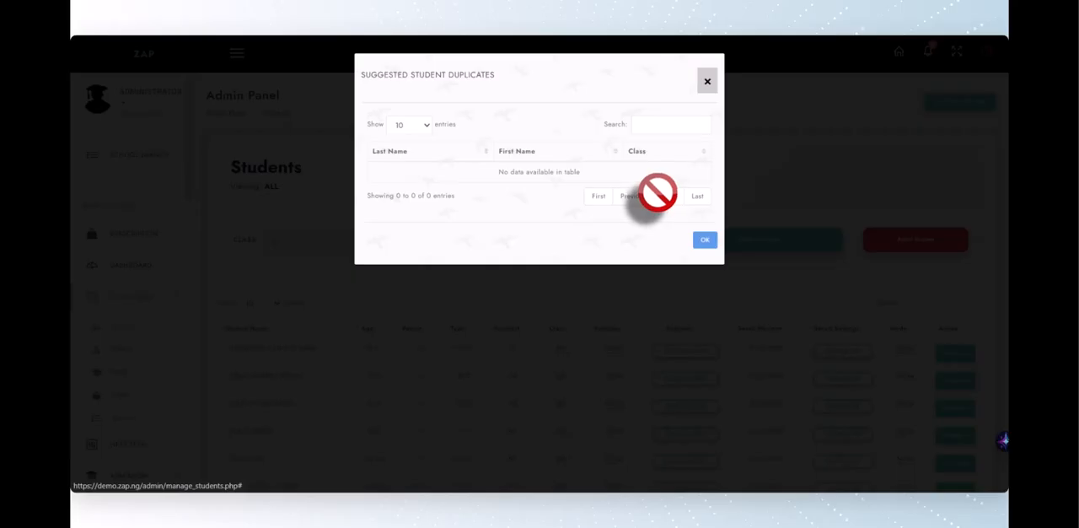
pyautogui.click(707, 81)
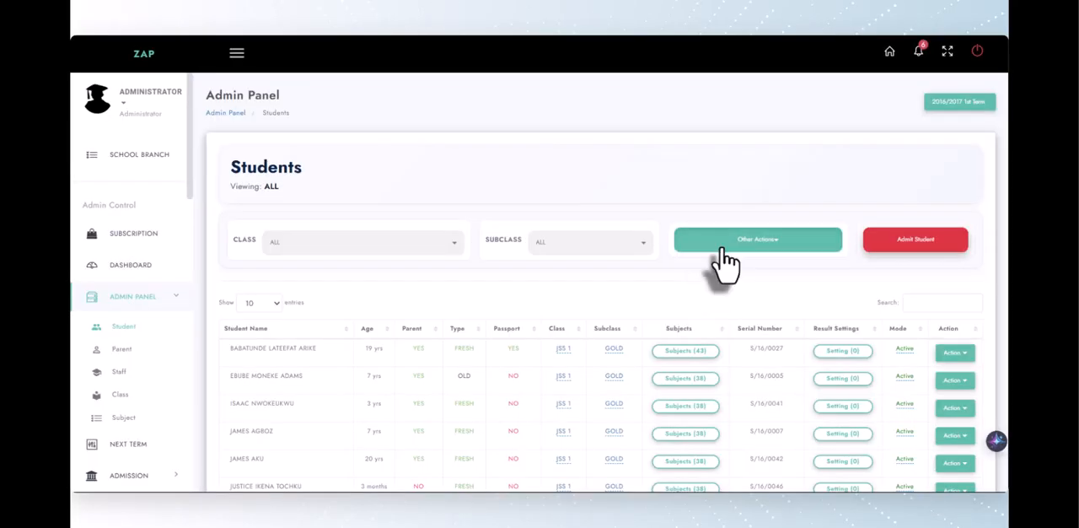
# Examine the other actions for students, including Reset Result Setting, and the Result Settings column without applying anything
pyautogui.click(722, 248)
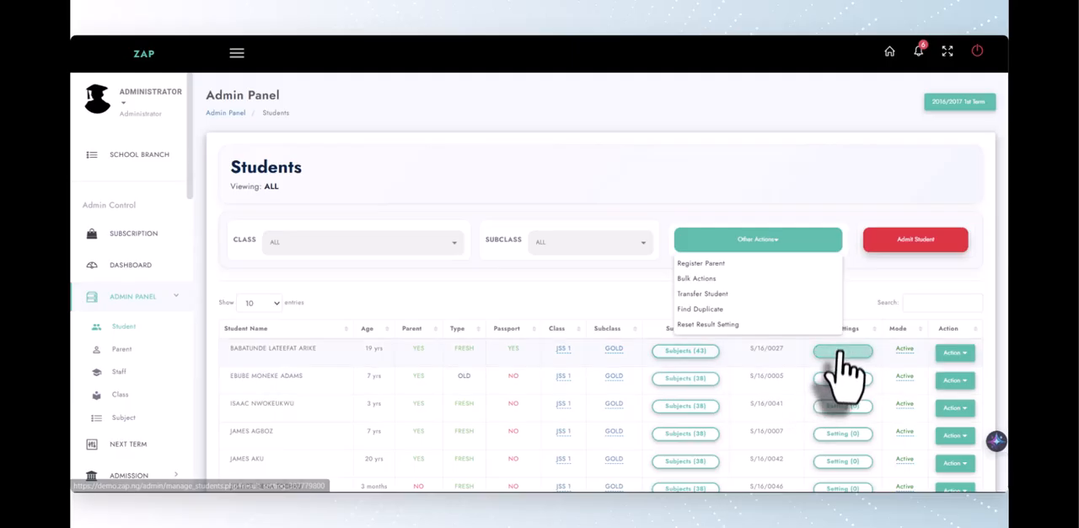
pyautogui.scroll(-2, 839, 353)
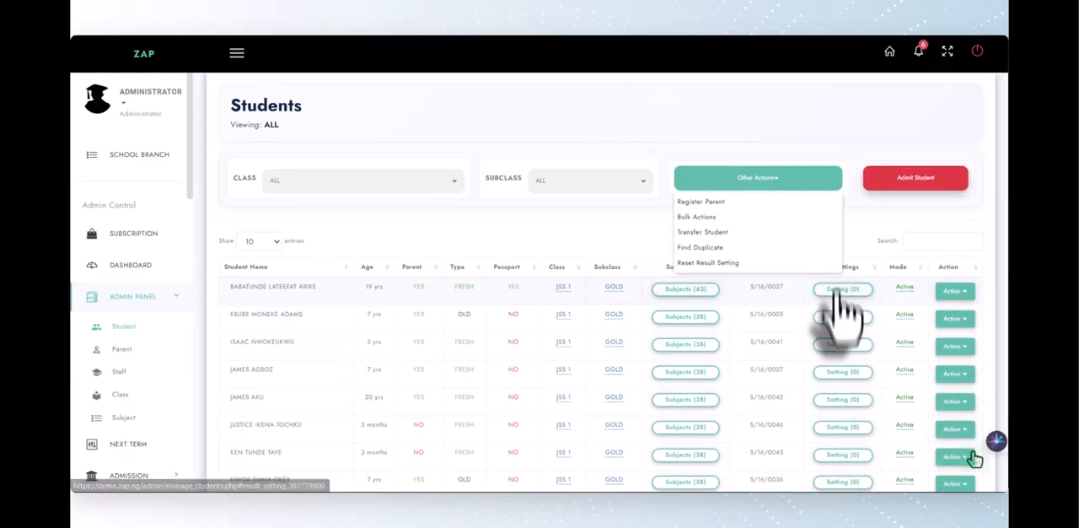
pyautogui.click(611, 226)
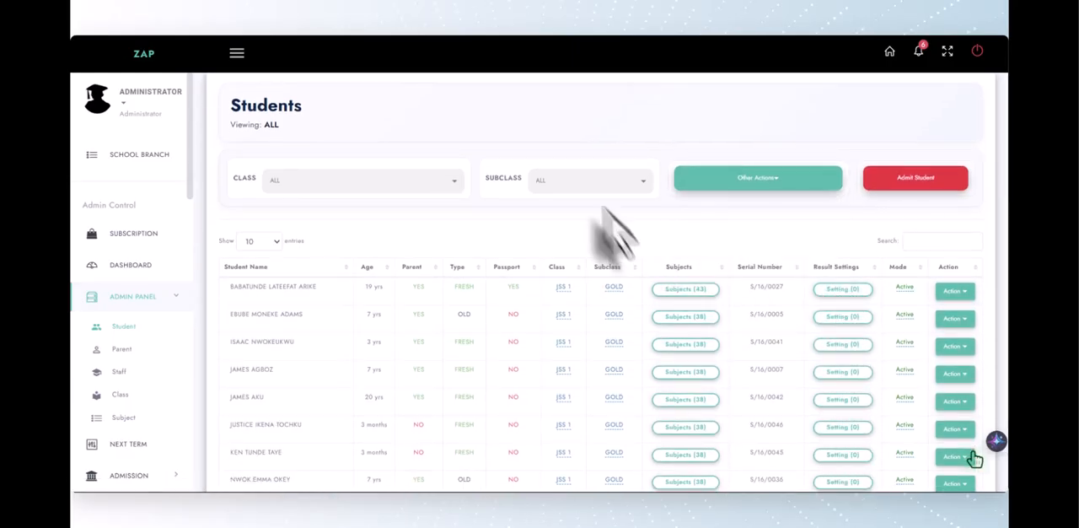